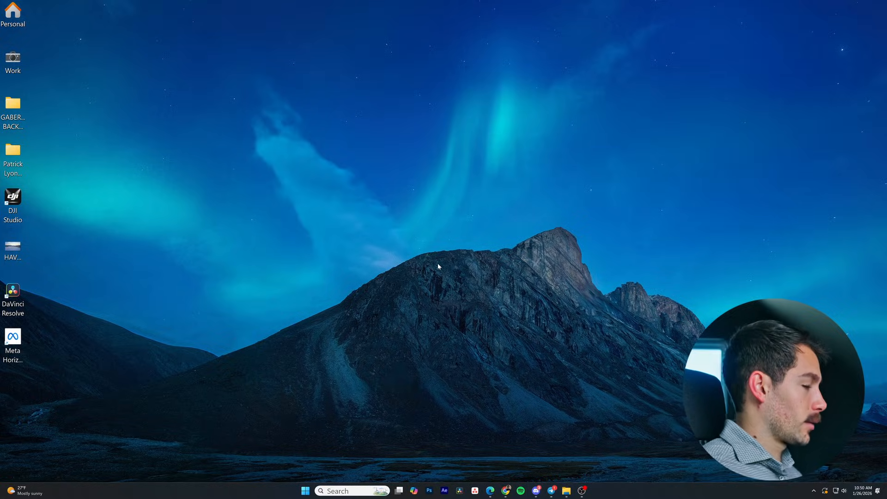
- Review which apps are set to start automatically at sign-in in the Settings app's Startup list, and close Settings
key(super+i)
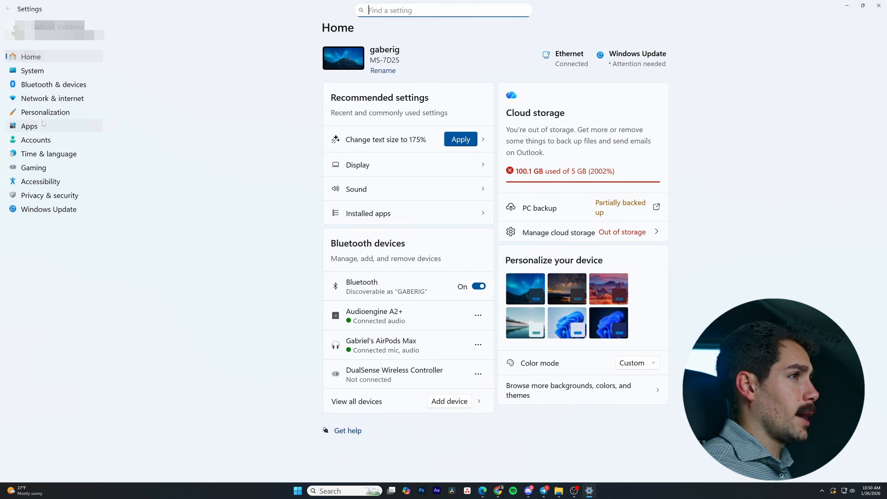
click(29, 125)
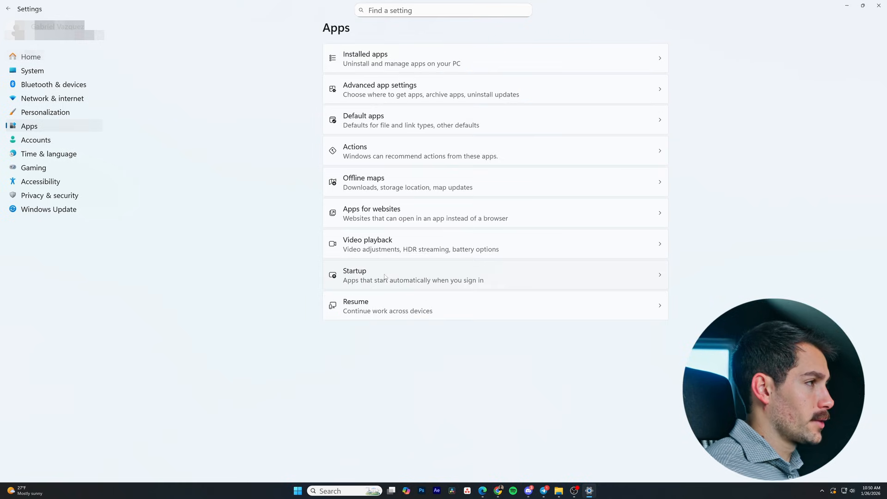
click(385, 276)
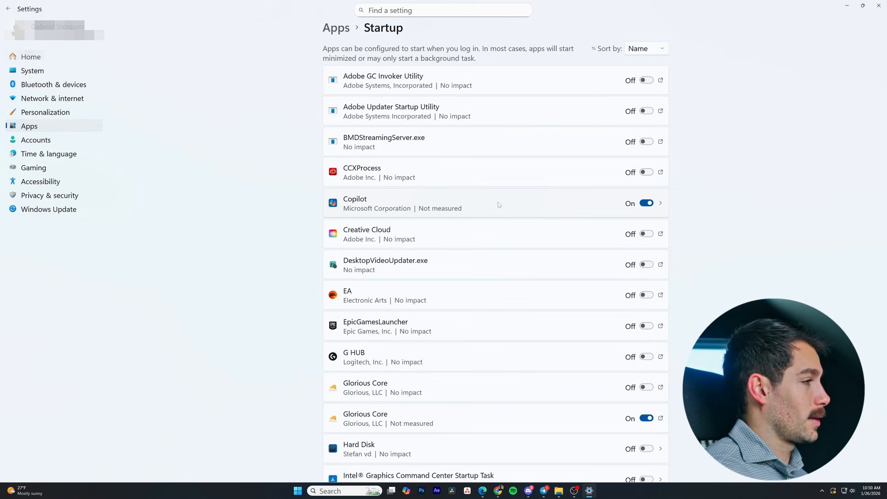
scroll(498, 204, down, 10)
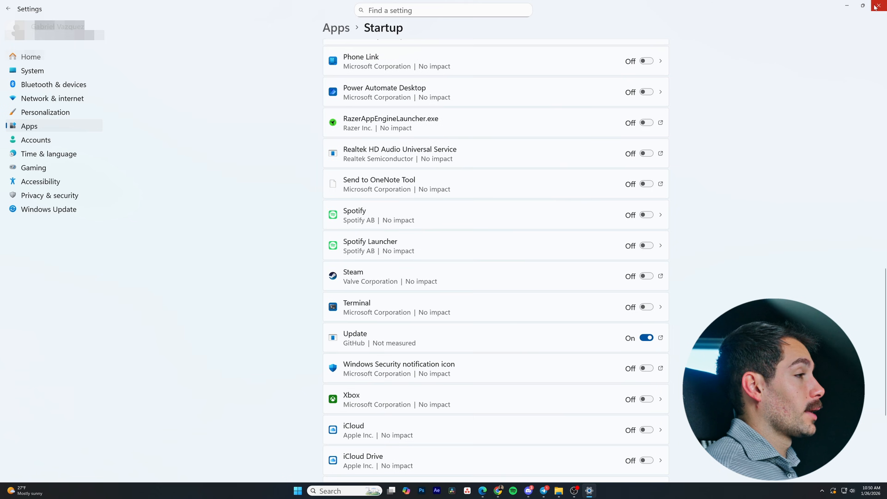
click(879, 6)
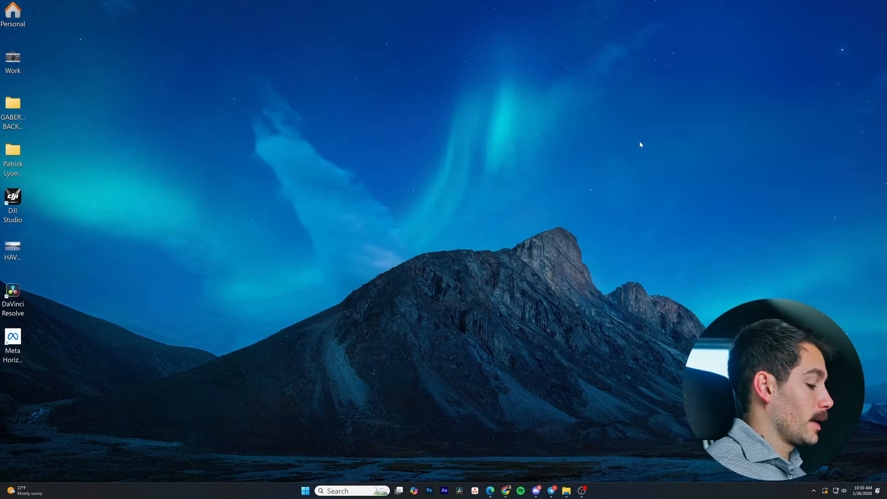
- Open the startup apps list in Task Manager and widen the Status and Publisher columns to show their full text
key(super)
text(task)
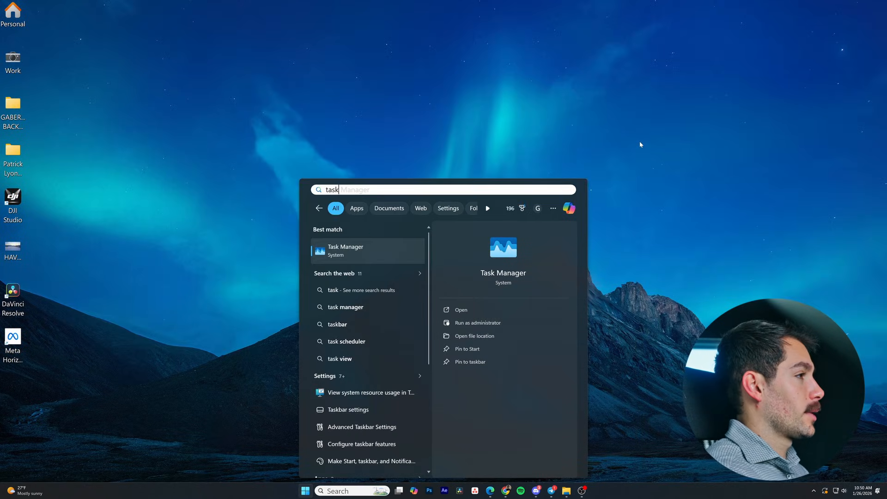
key(Return)
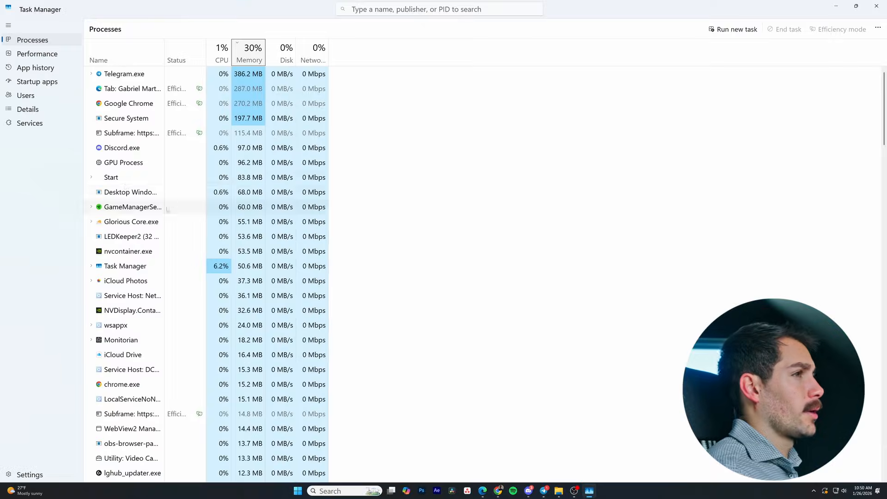
click(39, 83)
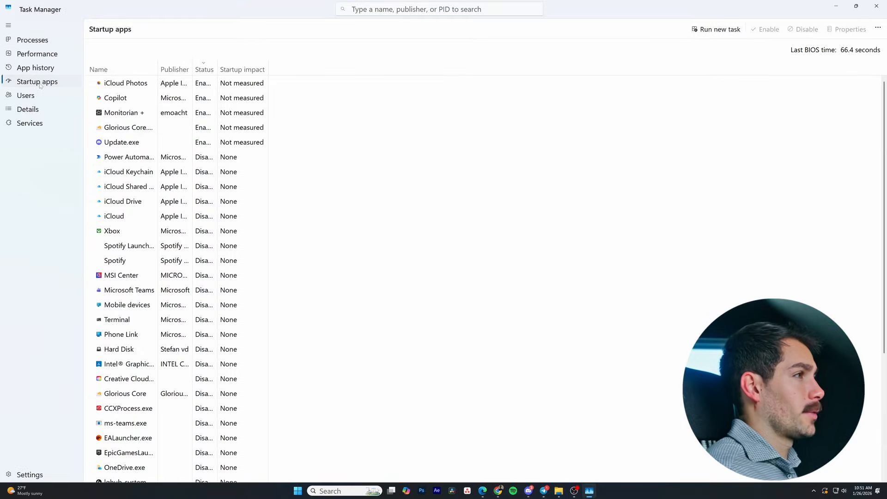
drag(216, 65, 261, 65)
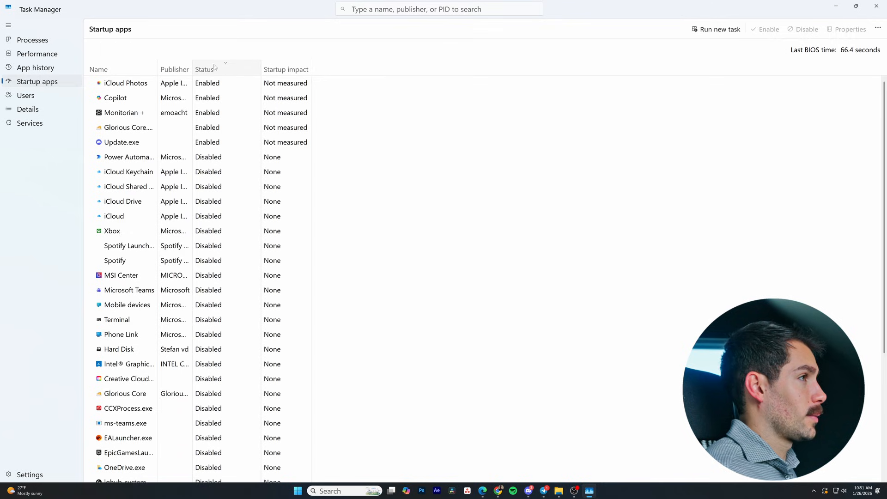
drag(193, 67, 330, 67)
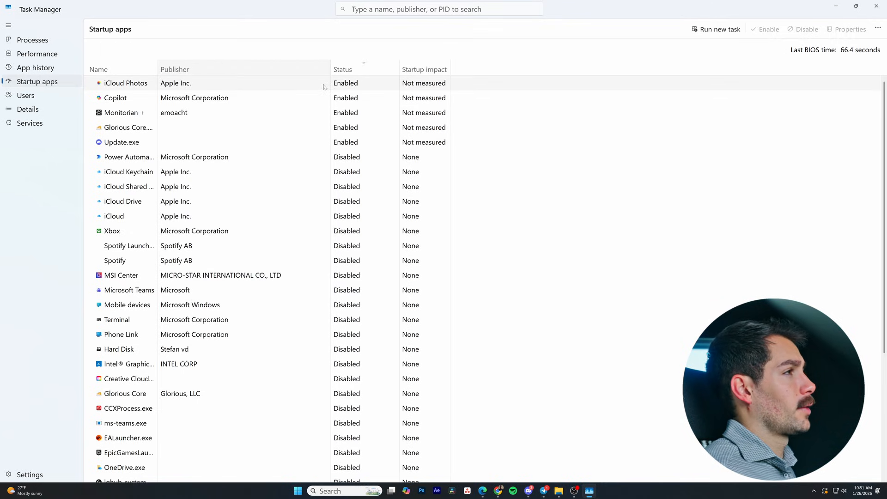
- Disable iCloud Photos and the enabled Glorious Core entry as startup apps
right_click(342, 85)
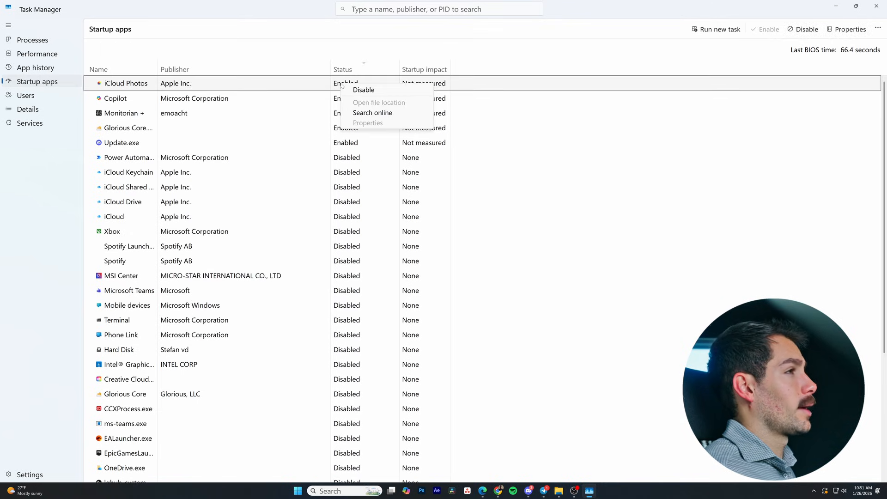
click(365, 91)
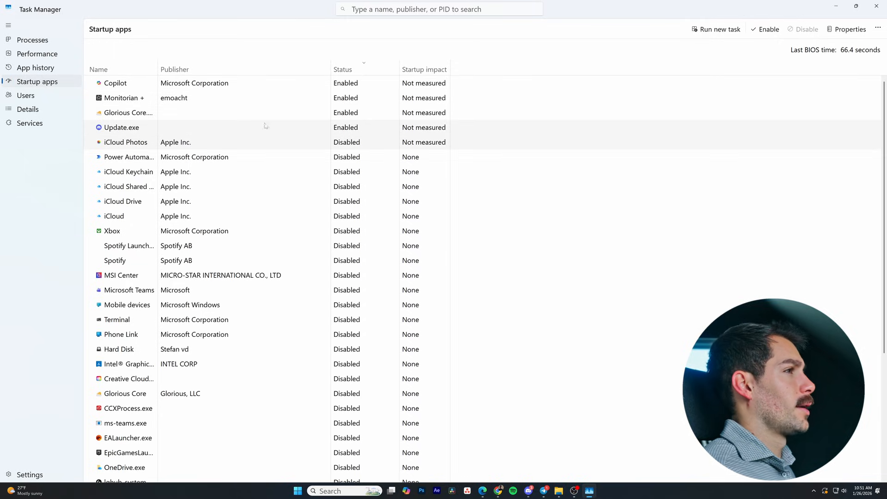
right_click(343, 118)
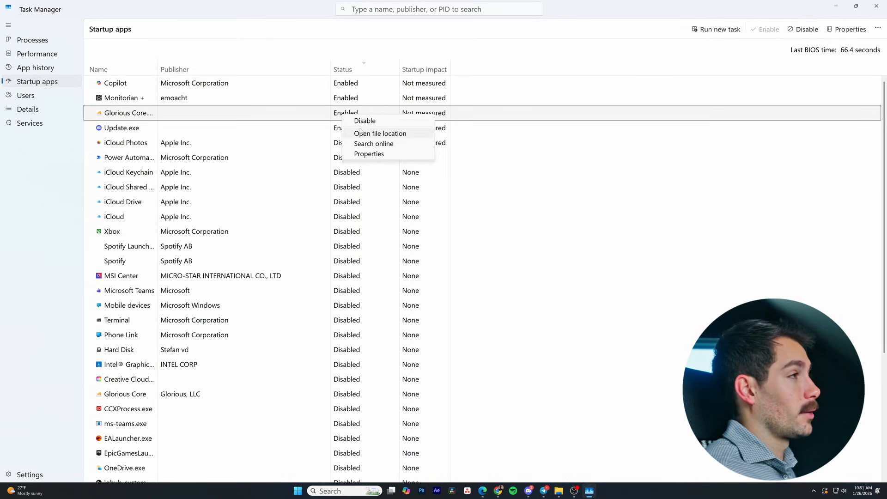
click(365, 121)
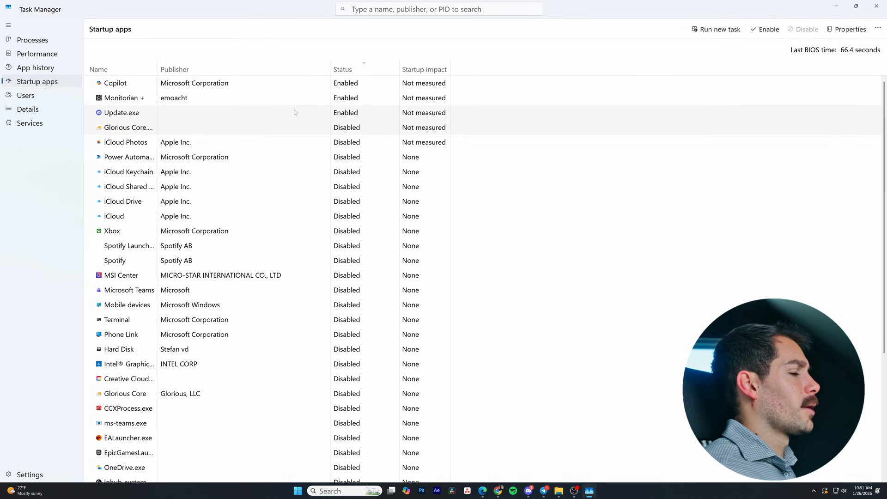
scroll(314, 148, down, 1)
scroll(341, 185, up, 1)
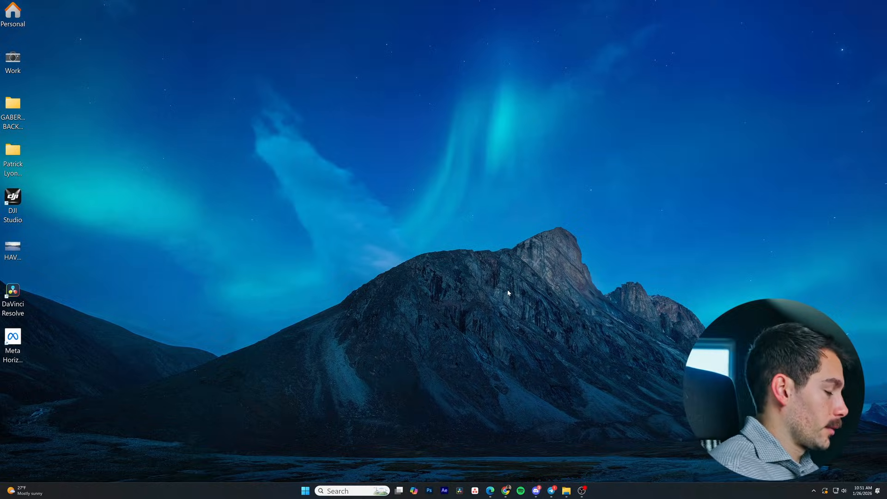
- Check the Power Mode options in the Settings app's system power settings, and close Settings
key(super+i)
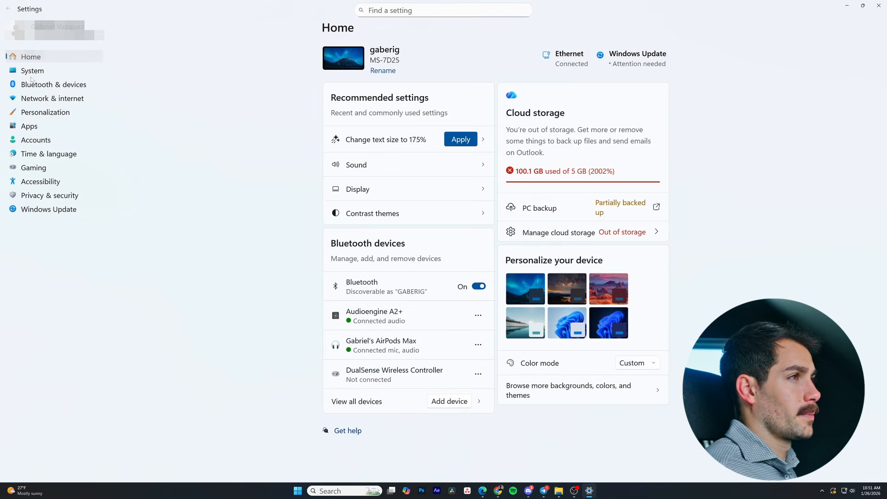
click(33, 71)
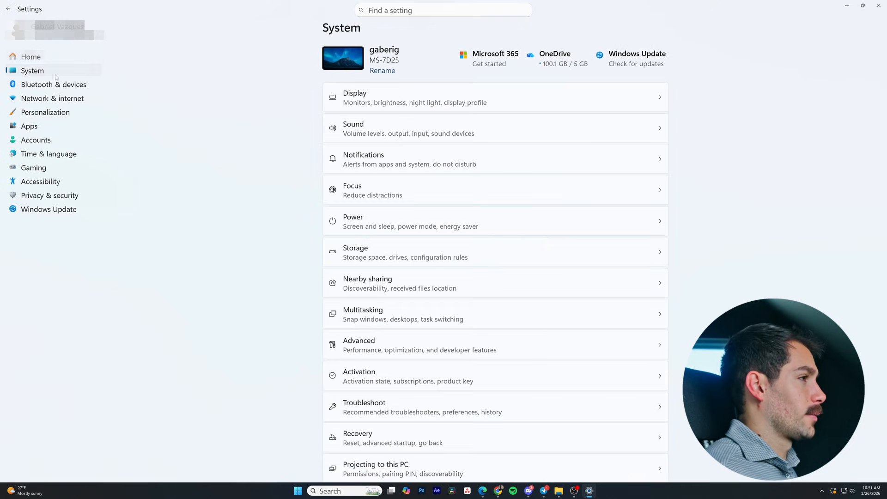
click(363, 231)
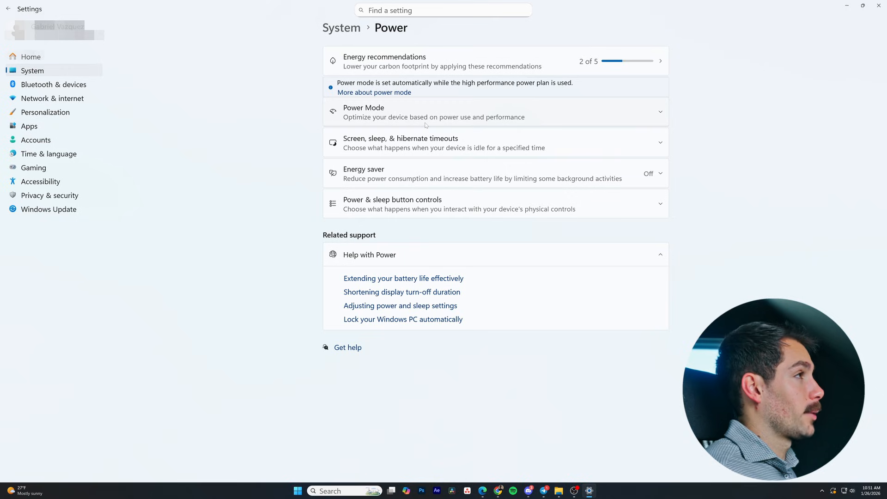
click(487, 116)
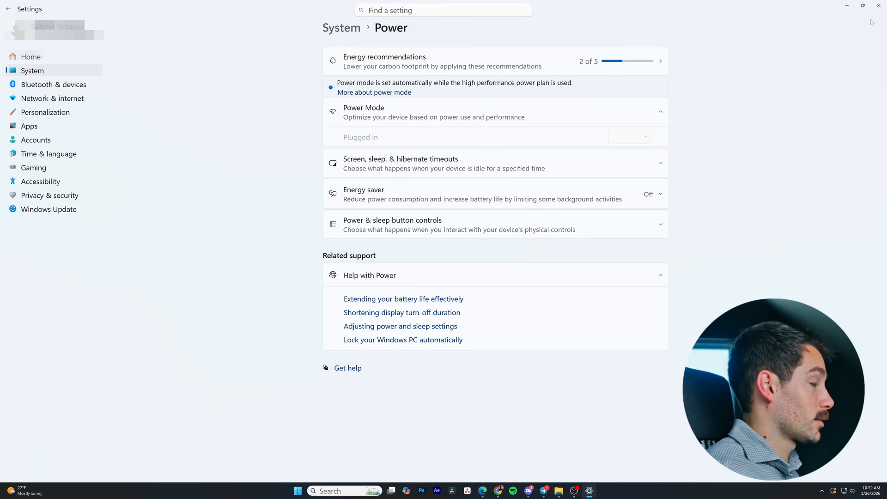
click(877, 7)
- Open Control Panel and go to Power Options within Hardware and Sound
key(super)
text(cont)
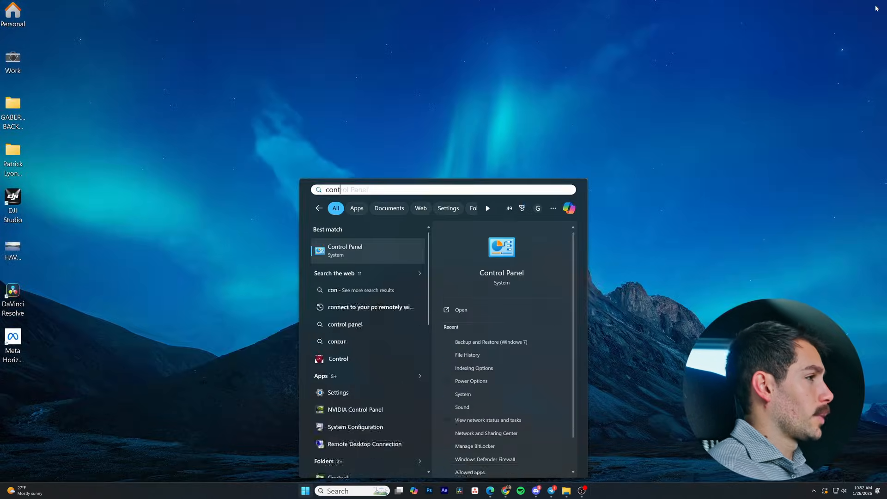
key(Return)
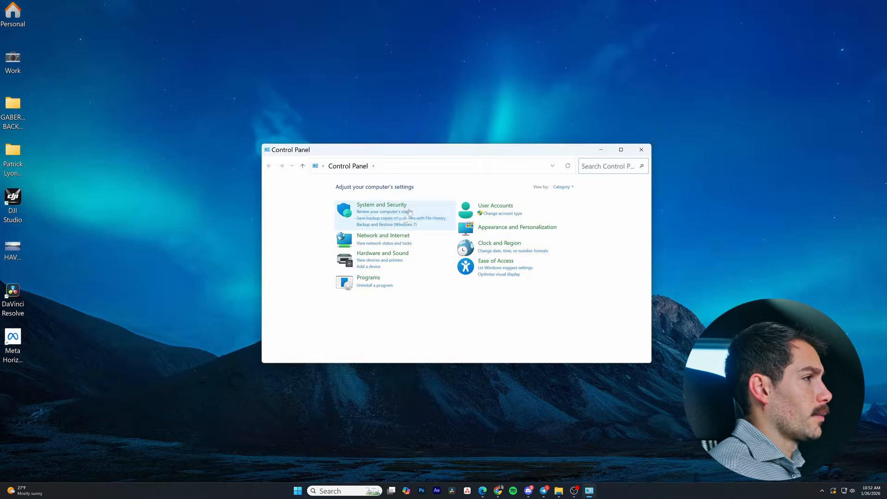
click(395, 254)
click(380, 245)
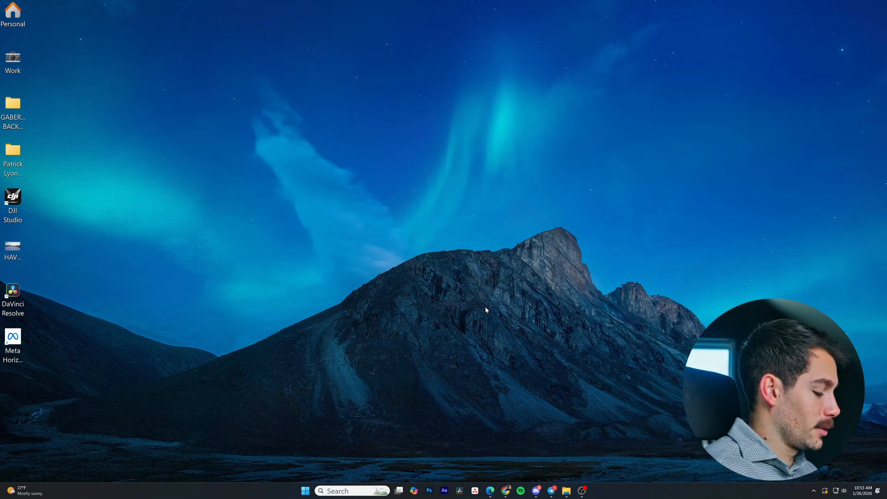
- In the Settings app, set the installed Xbox app's background permission to Never and return to the installed apps
key(super+i)
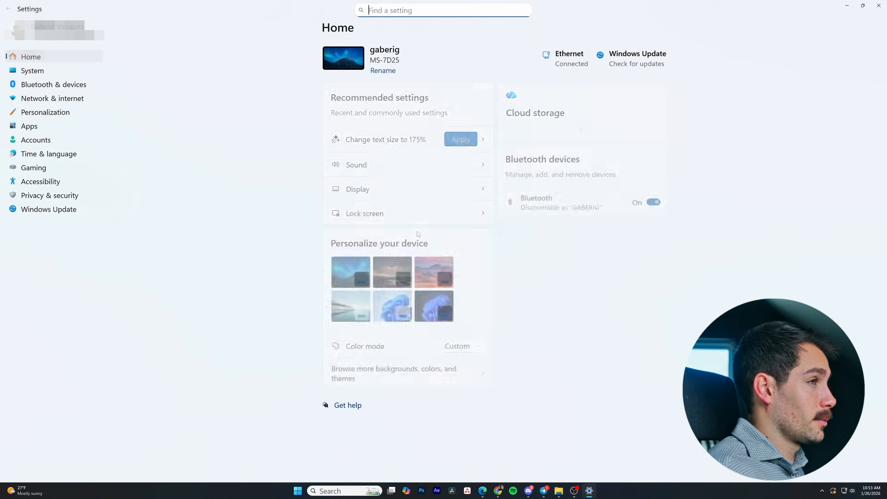
click(29, 126)
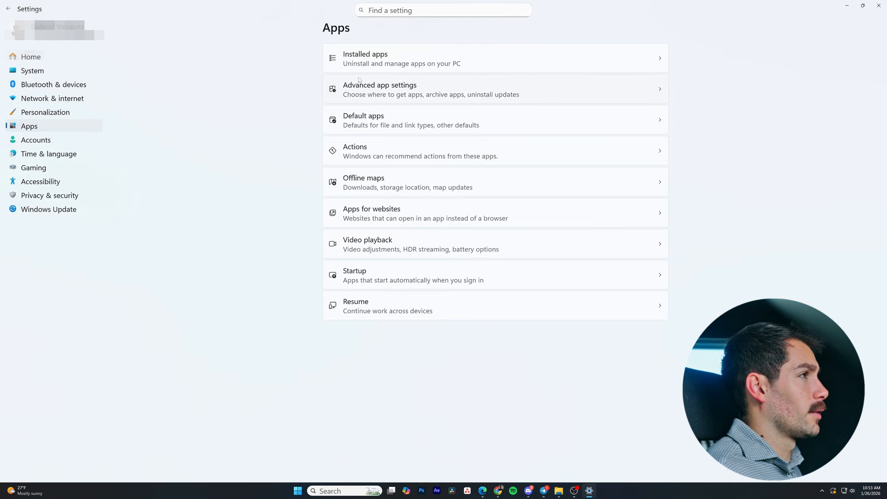
click(369, 64)
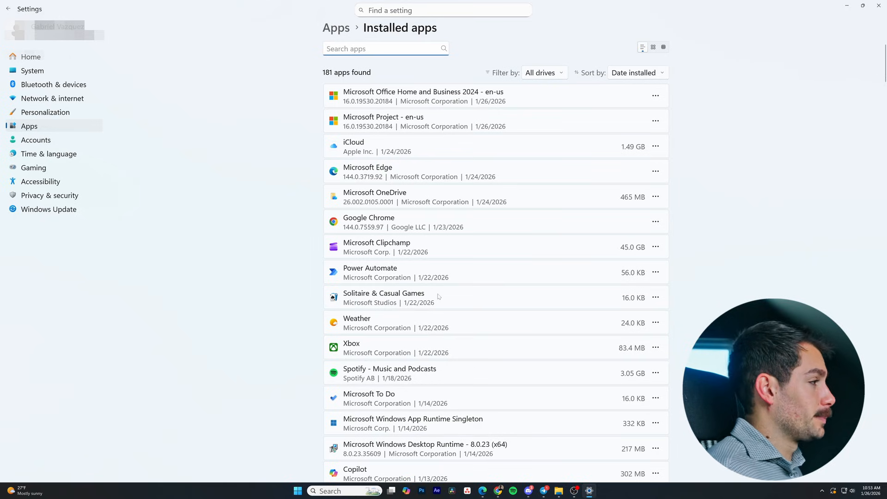
click(655, 347)
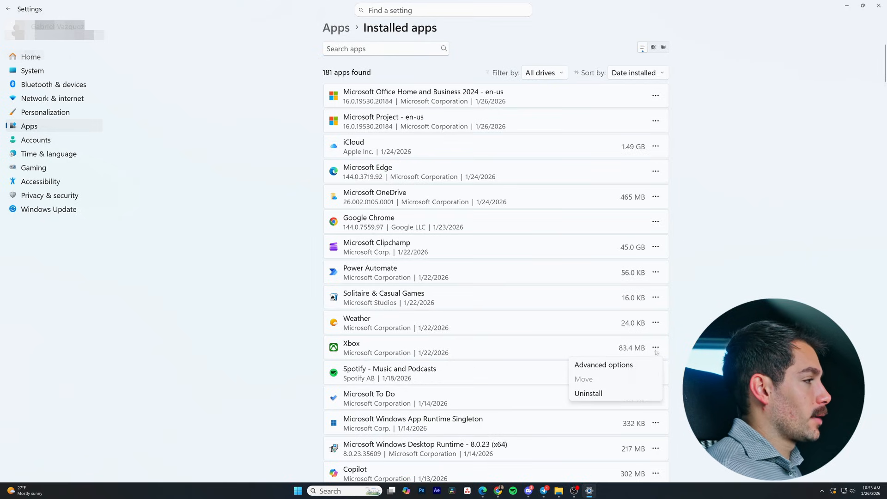
click(596, 366)
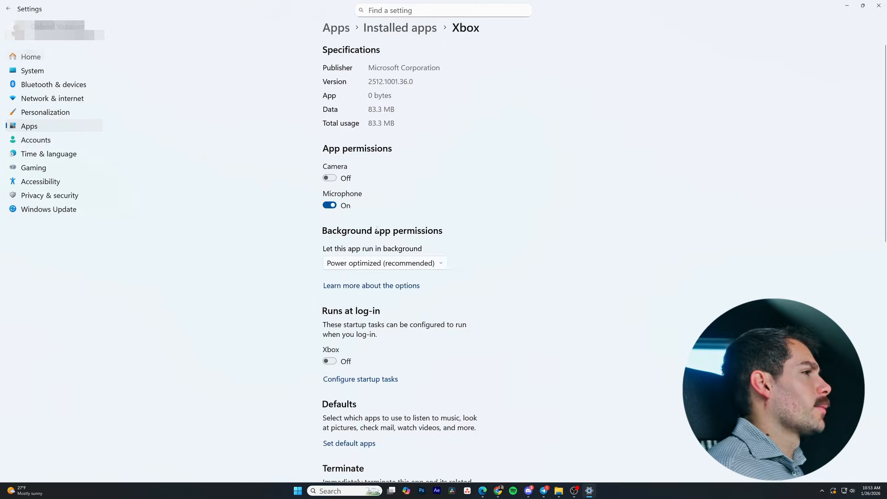
click(357, 264)
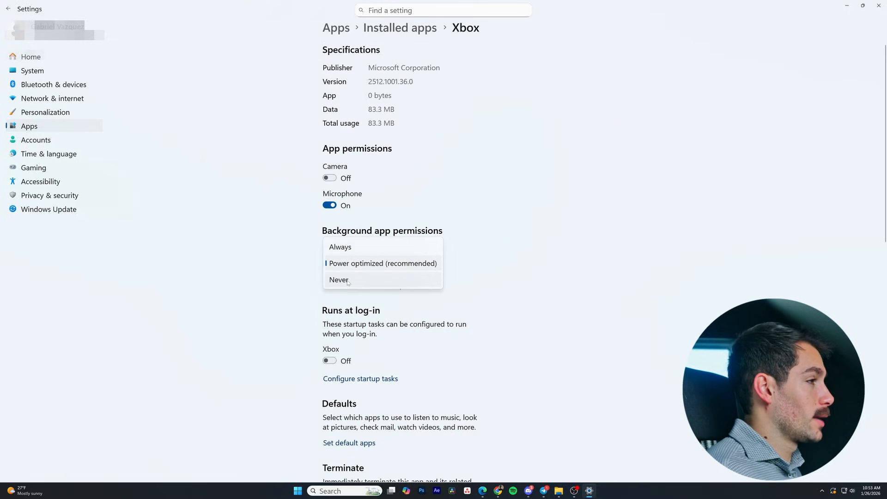
click(359, 280)
click(401, 28)
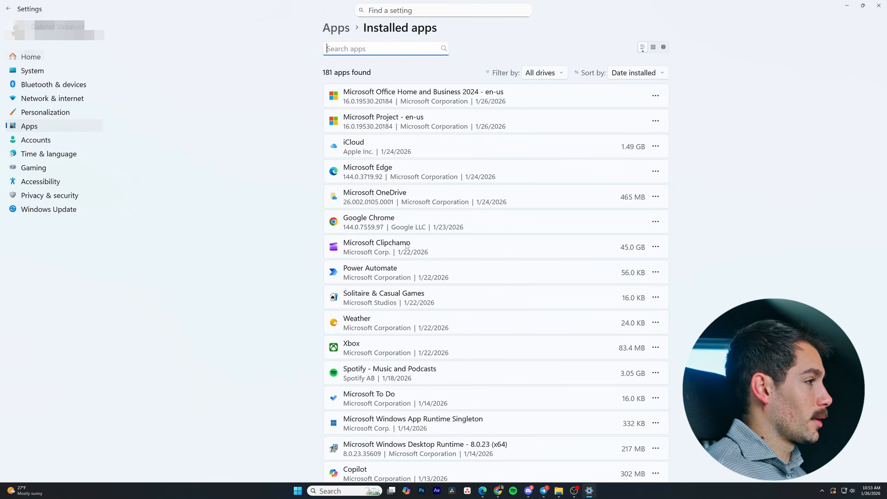
- Set the background permission of Solitaire & Casual Games to Never and return to the installed apps
click(656, 297)
click(655, 298)
click(656, 297)
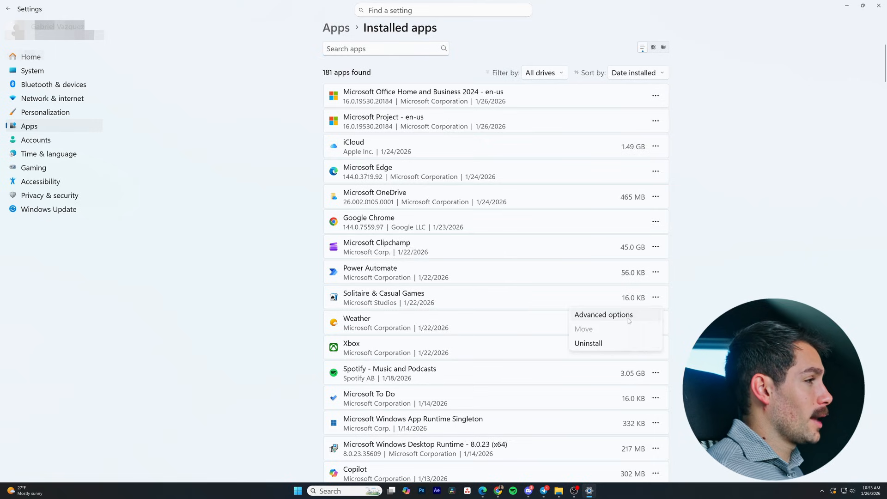
click(629, 320)
click(400, 184)
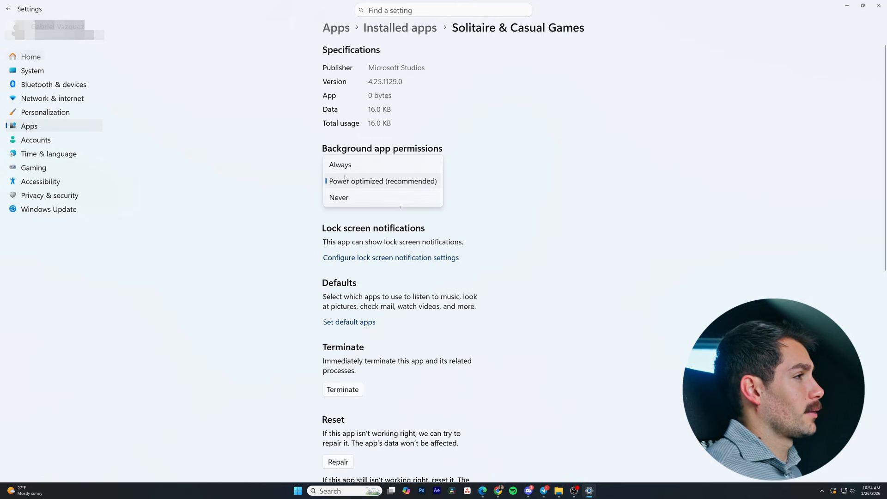
click(354, 196)
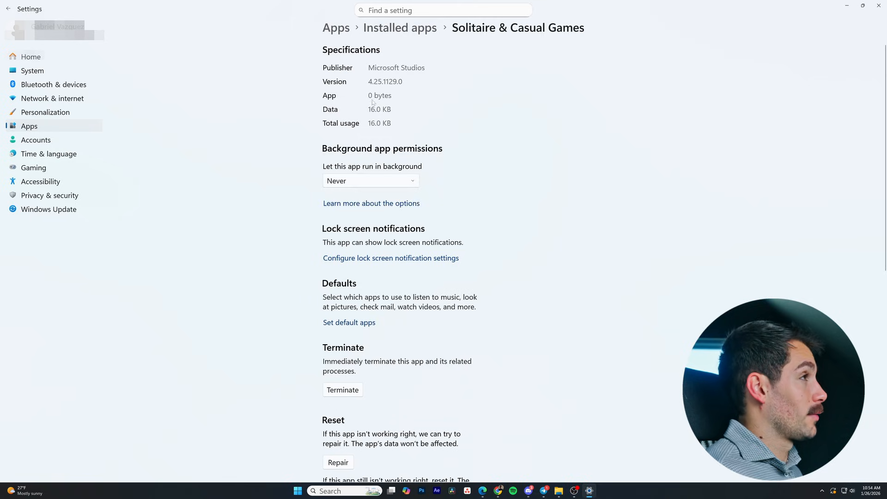
key(alt+Left)
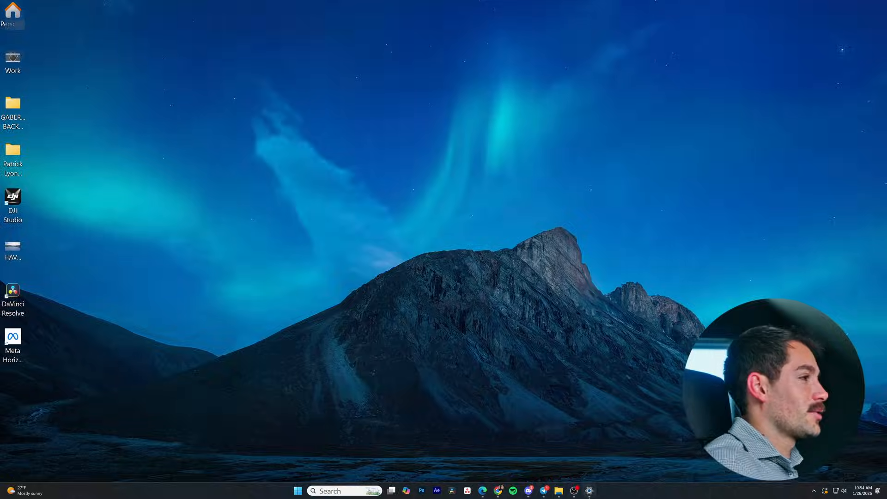
- Turn off Animation effects in the Visual effects page of the Settings app's Accessibility section
click(588, 493)
click(50, 59)
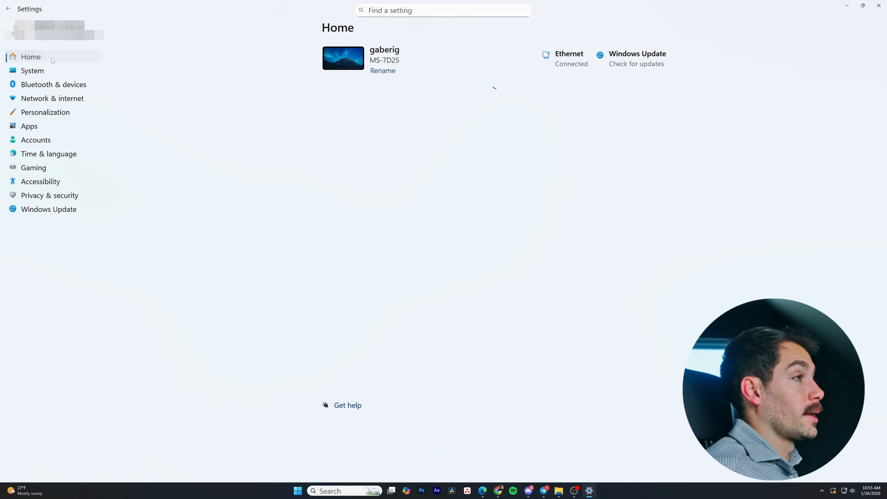
click(41, 182)
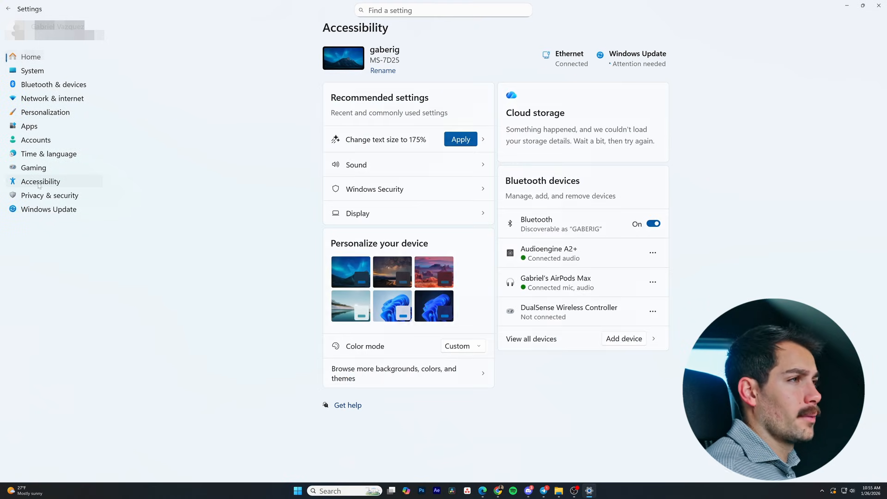
scroll(234, 200, down, 2)
scroll(233, 200, up, 2)
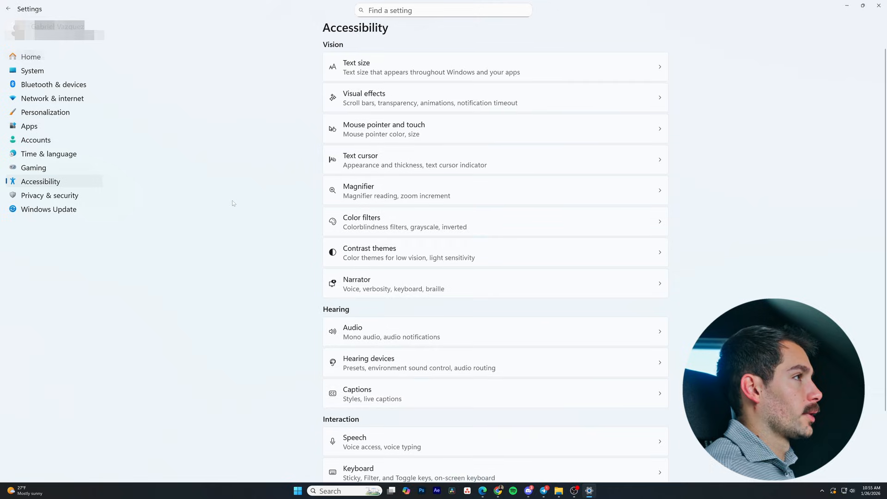
click(343, 107)
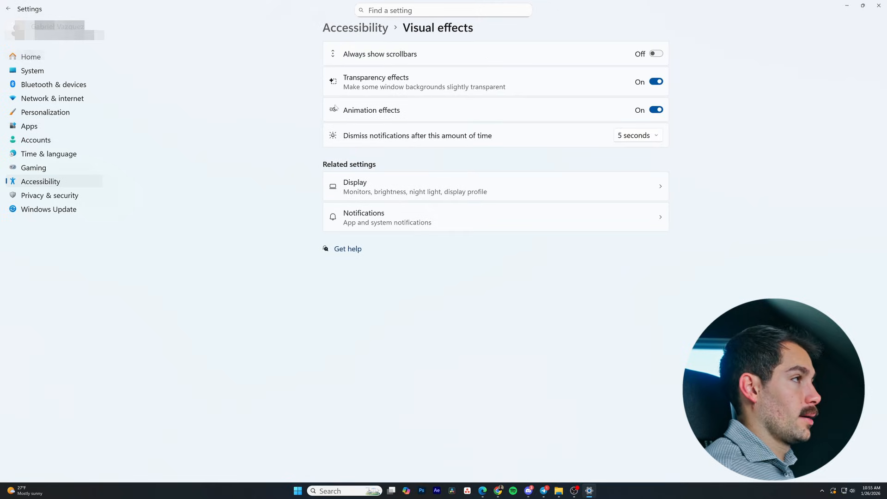
click(657, 110)
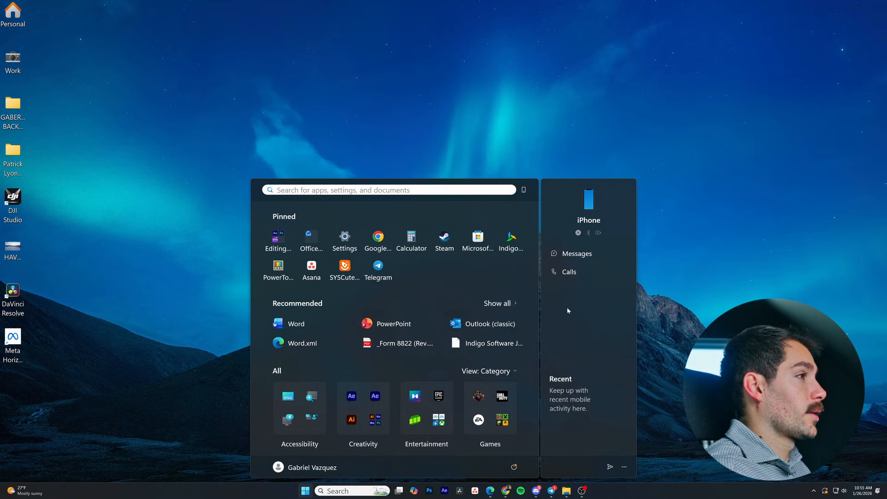
- Open Task Manager maximized, check the CPU performance graph and return to the list of running processes
text(task manager)
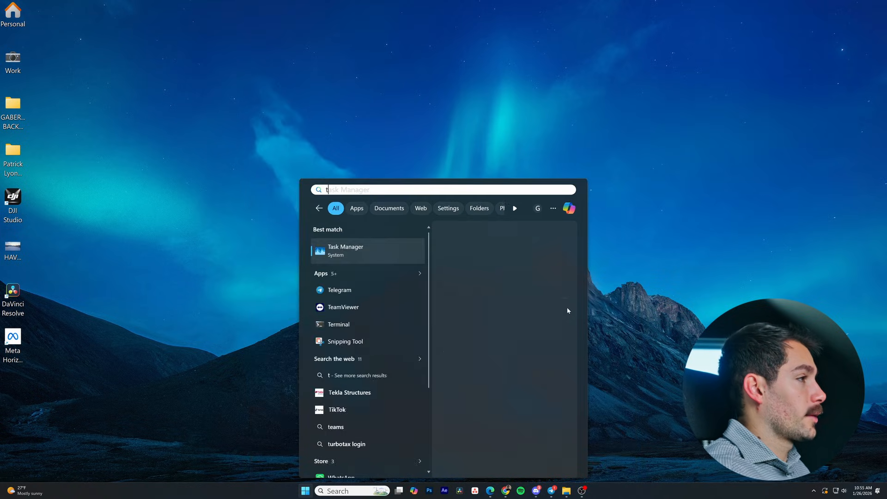
key(Return)
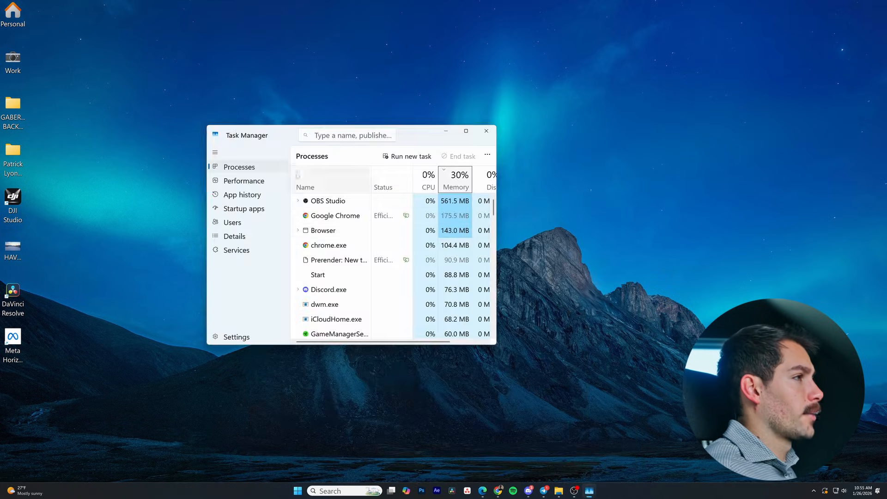
click(466, 132)
click(37, 54)
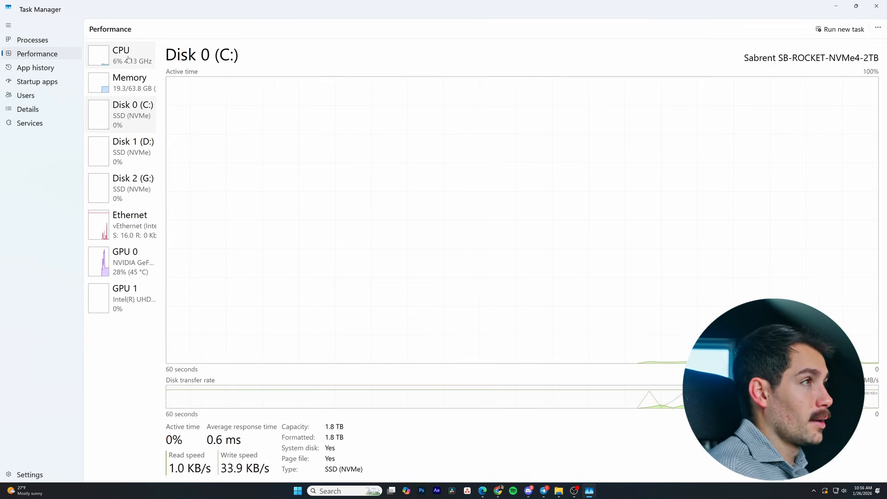
click(128, 59)
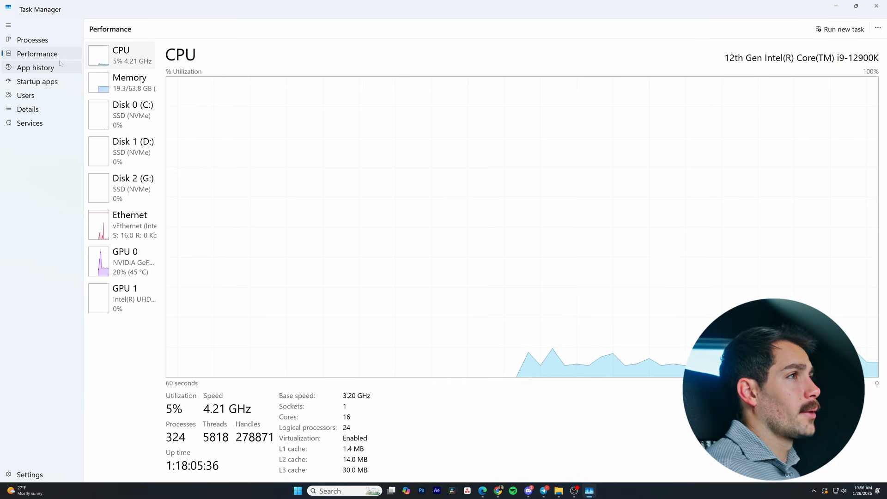
click(36, 40)
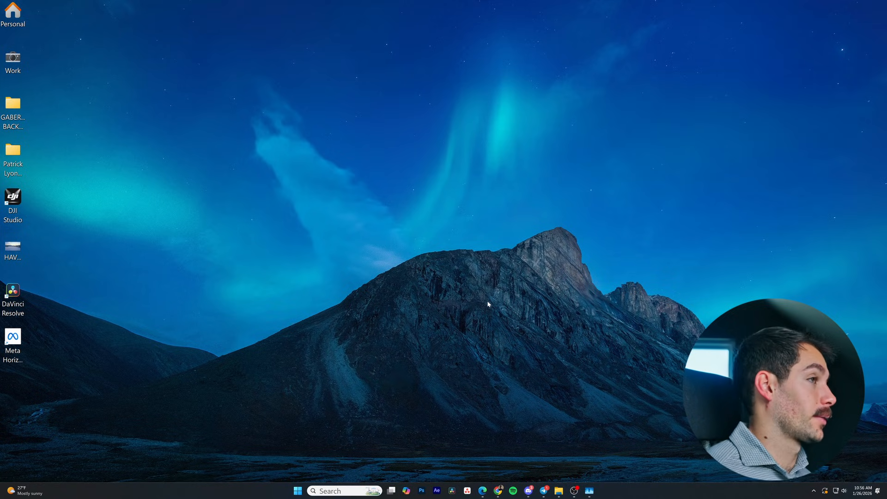
- In the Settings app's system storage settings, permanently remove the preselected temporary files and return to the Storage overview
key(super+i)
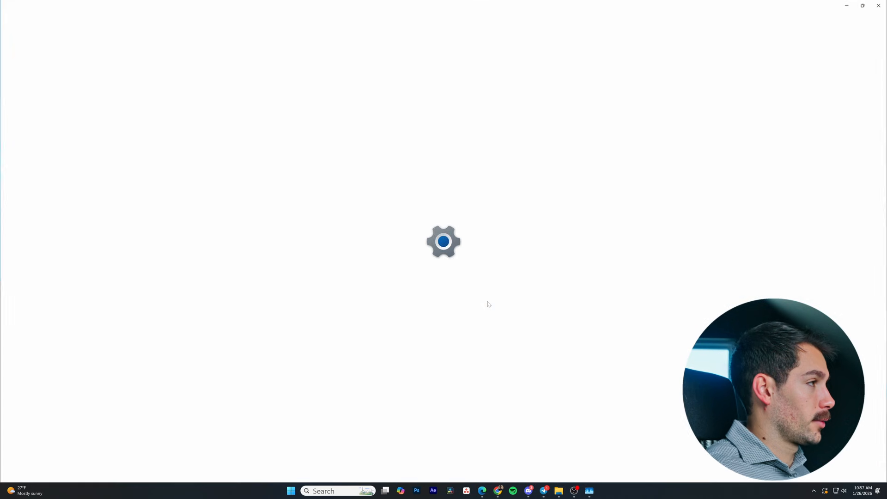
click(36, 70)
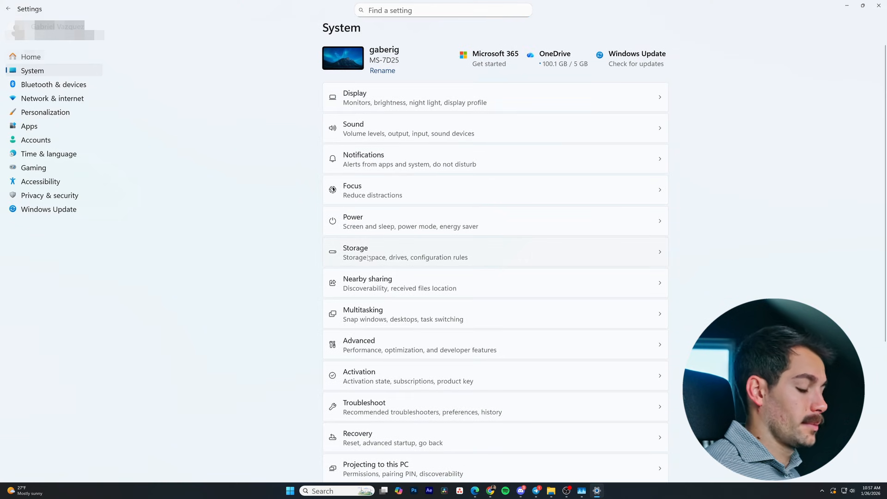
click(369, 257)
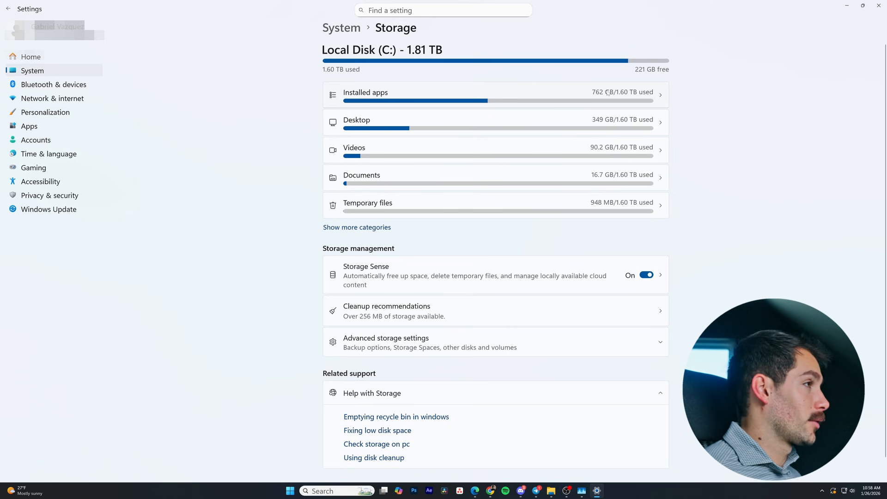
click(586, 206)
scroll(434, 165, down, 3)
scroll(433, 171, up, 3)
click(356, 141)
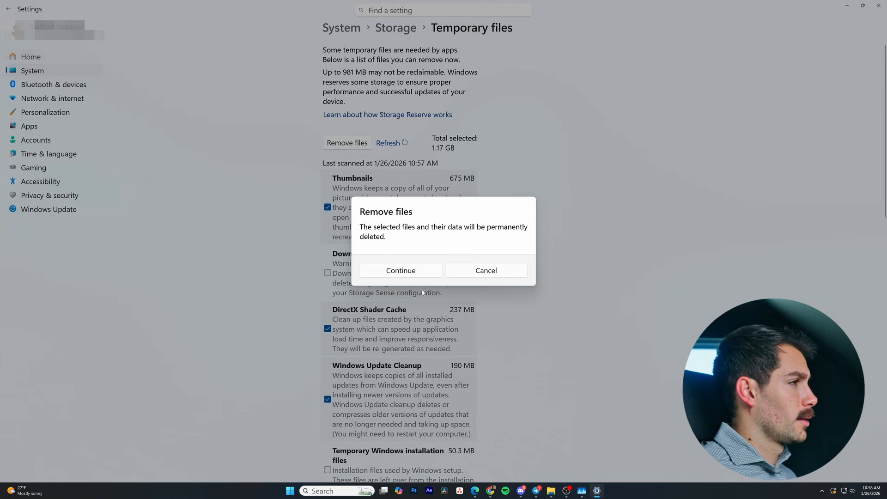
click(418, 270)
click(394, 30)
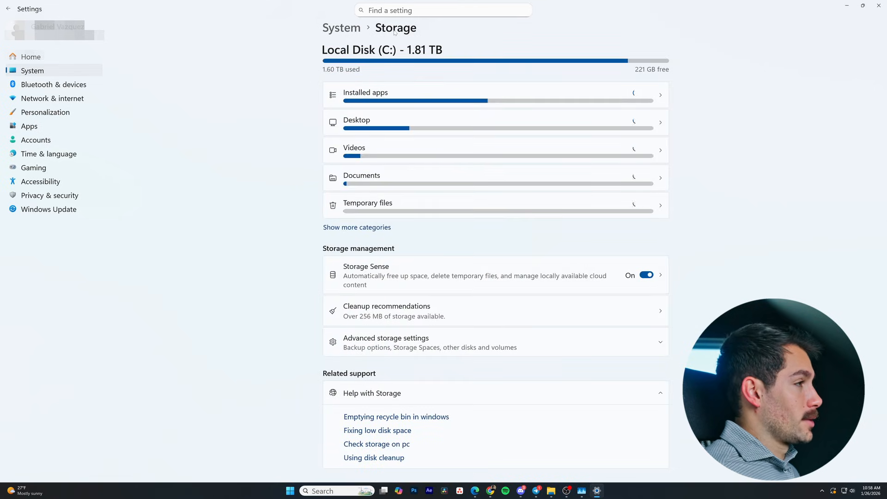
- Review the Storage Sense options for automatic cleanup, cleanup schedules and locally available cloud content
click(394, 275)
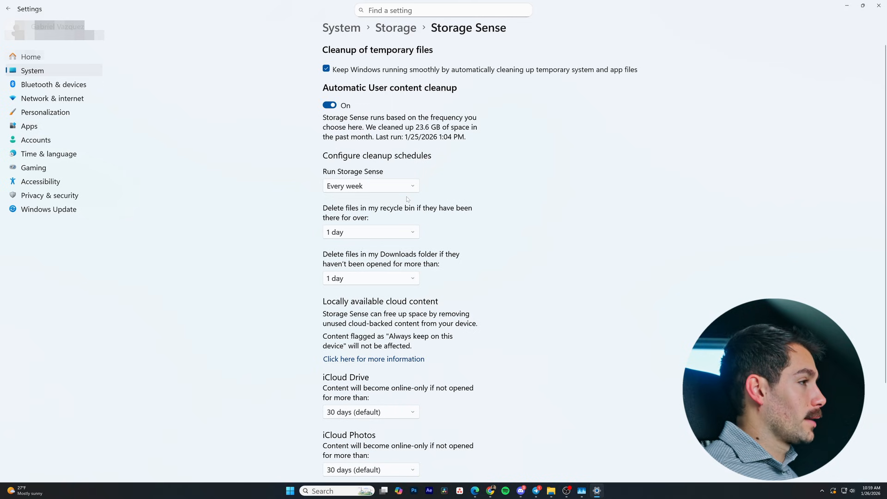
scroll(403, 195, down, 2)
scroll(400, 190, up, 2)
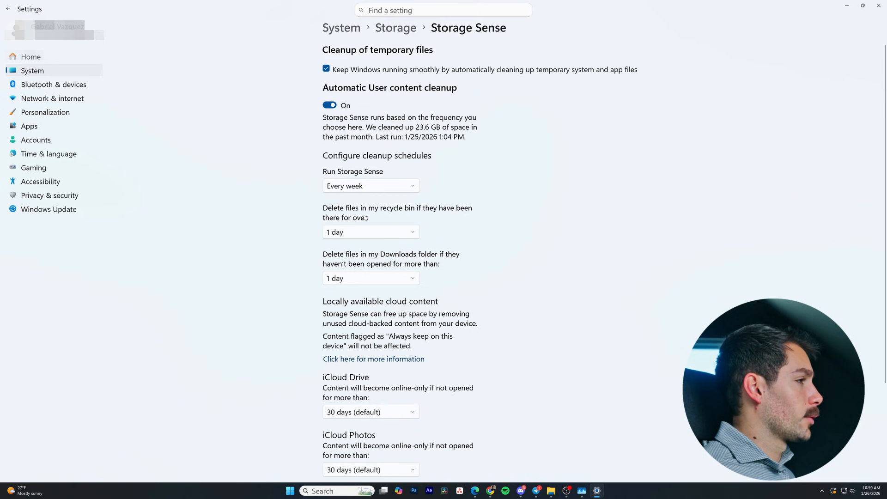
scroll(367, 221, down, 3)
scroll(374, 231, up, 3)
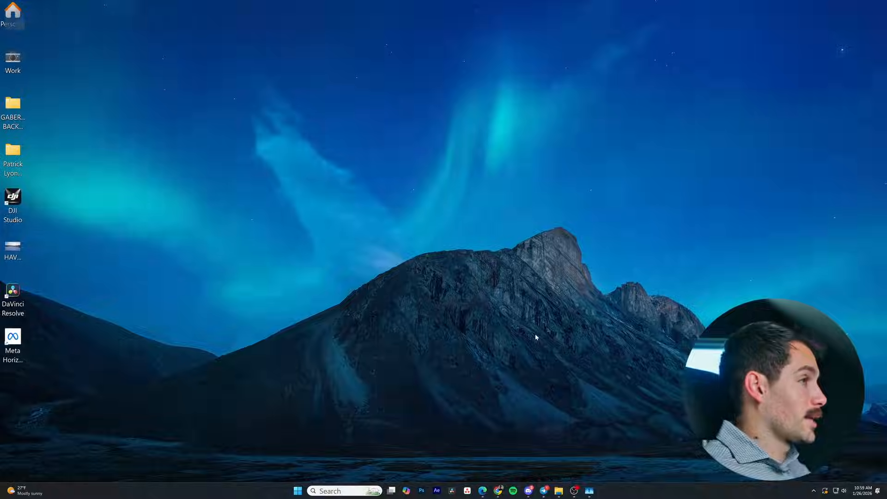
- Check Windows Update in the Settings app for pending updates and look at the available restart options
key(super+i)
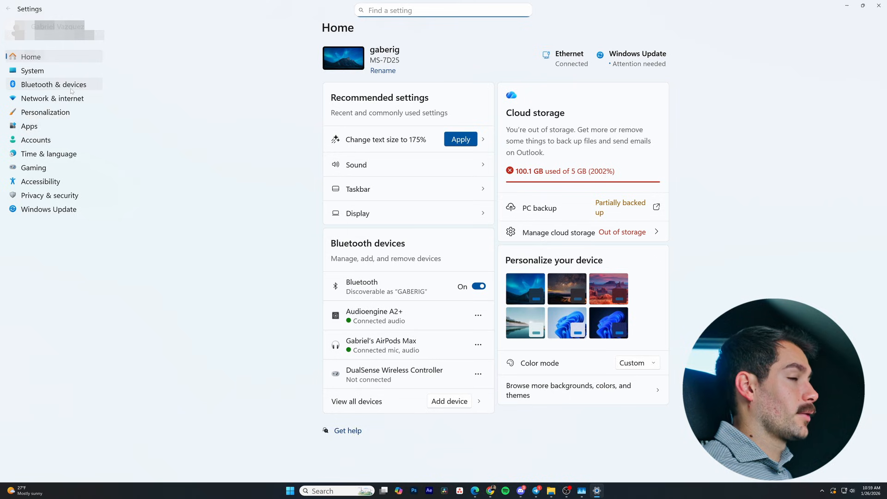
click(74, 211)
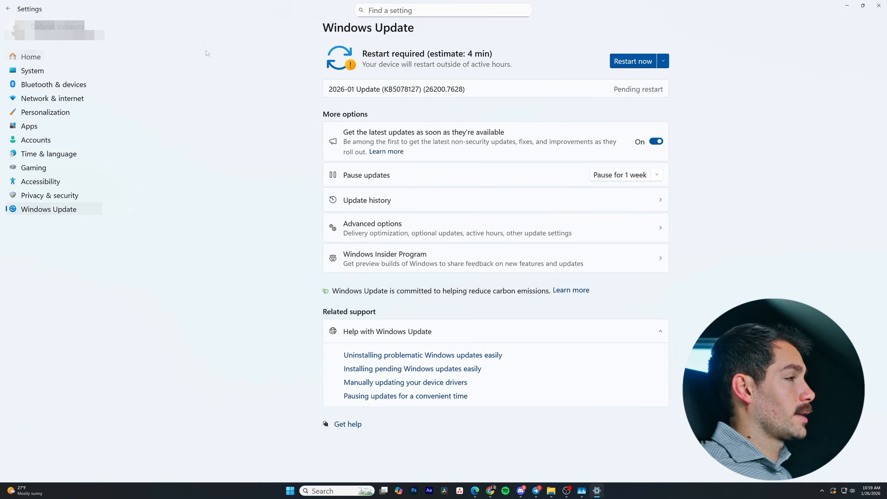
click(663, 61)
click(698, 63)
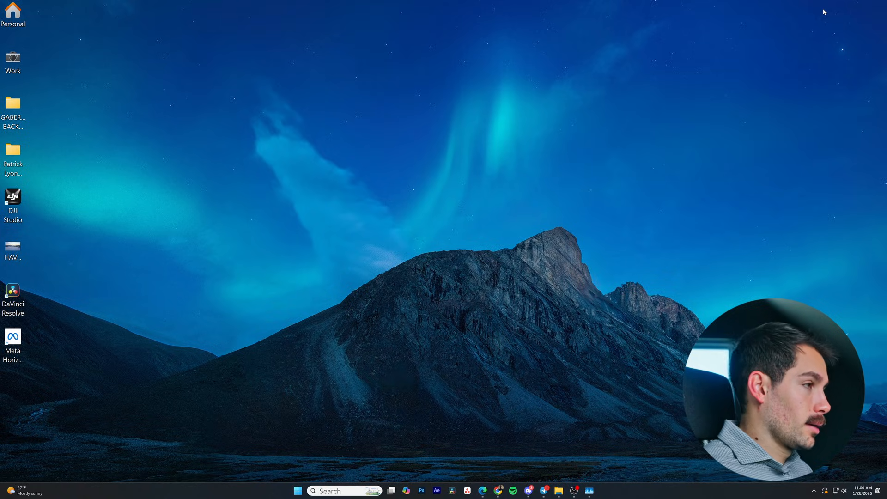
- Open System Configuration through the Run dialog and examine the list of services for unneeded third-party ones
key(super+r)
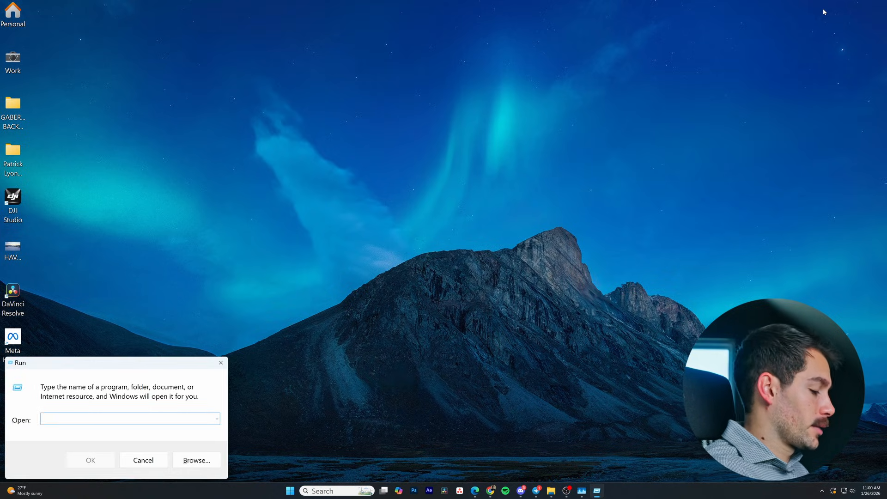
text(ms)
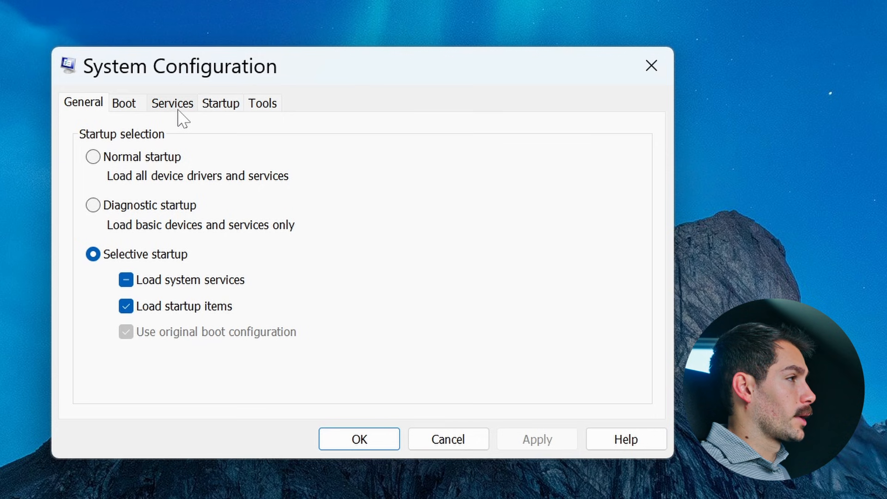
click(175, 105)
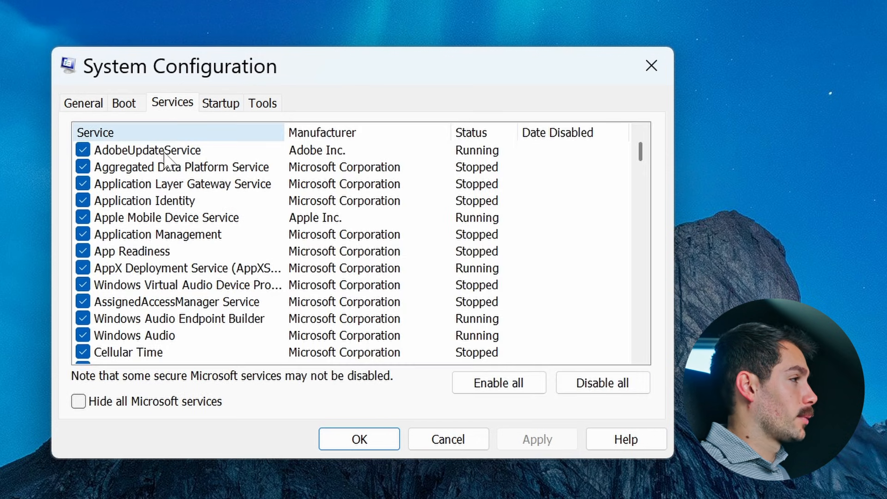
scroll(580, 176, down, 6)
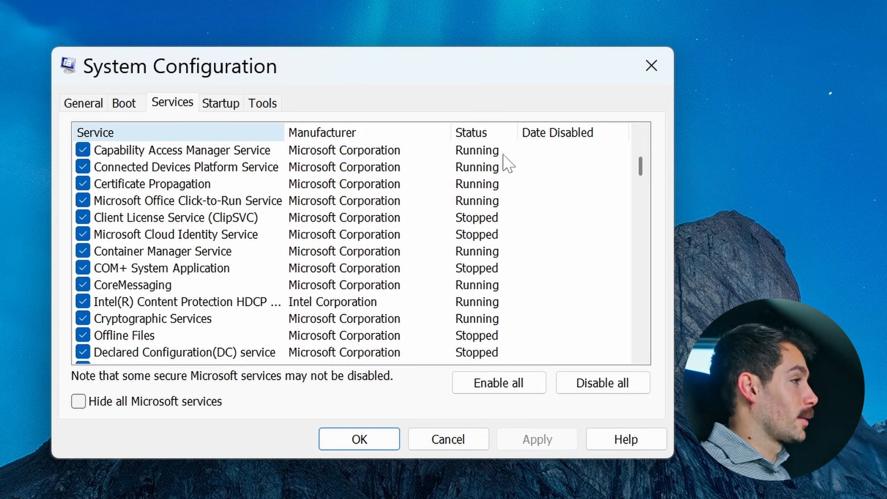
scroll(187, 264, down, 5)
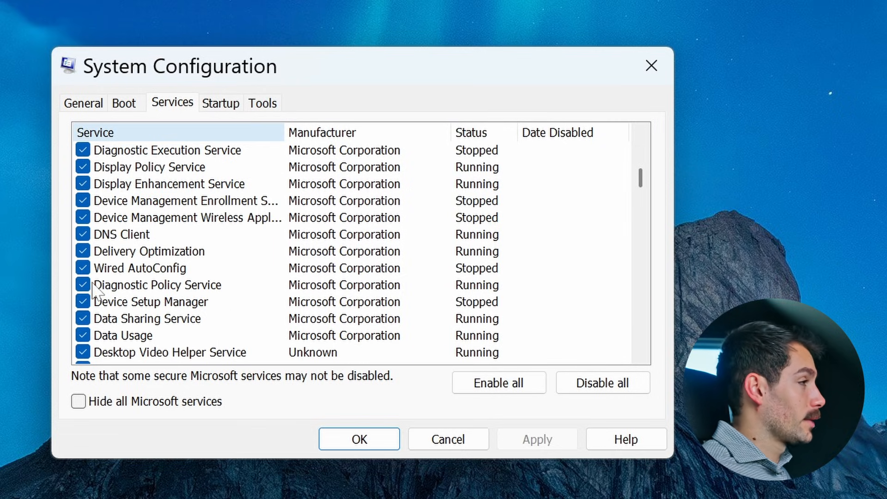
scroll(176, 227, down, 14)
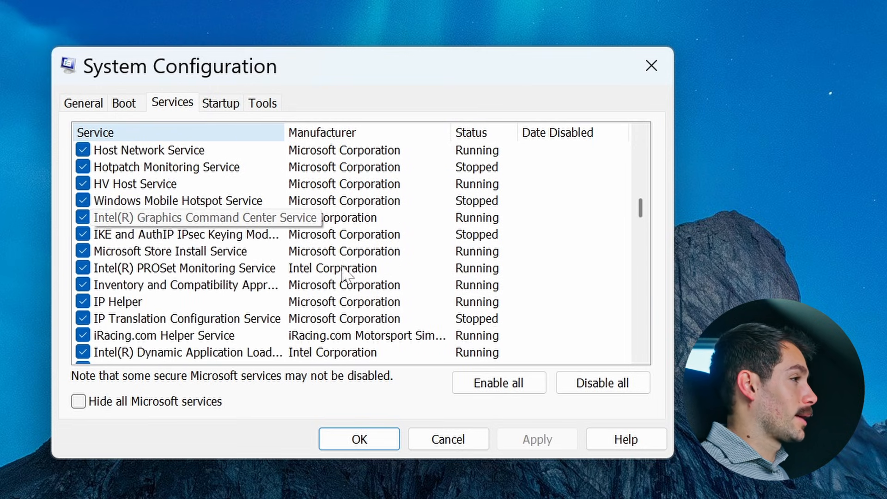
scroll(344, 273, down, 1)
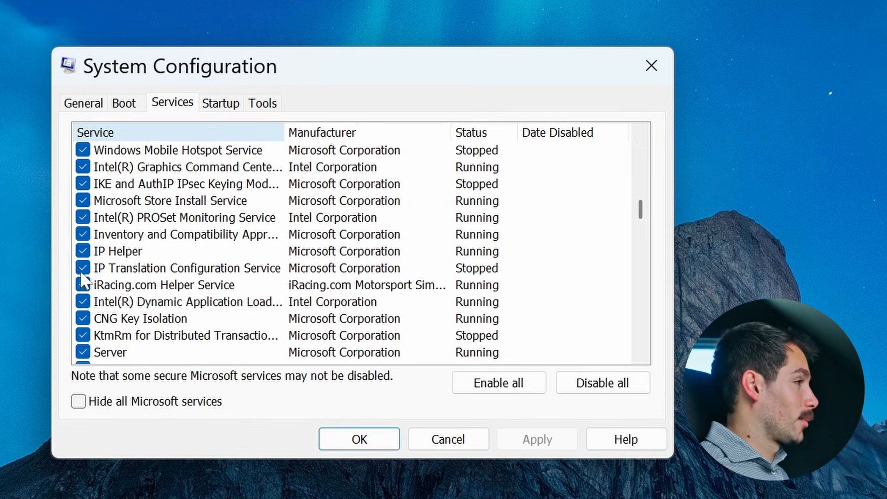
scroll(92, 286, down, 1)
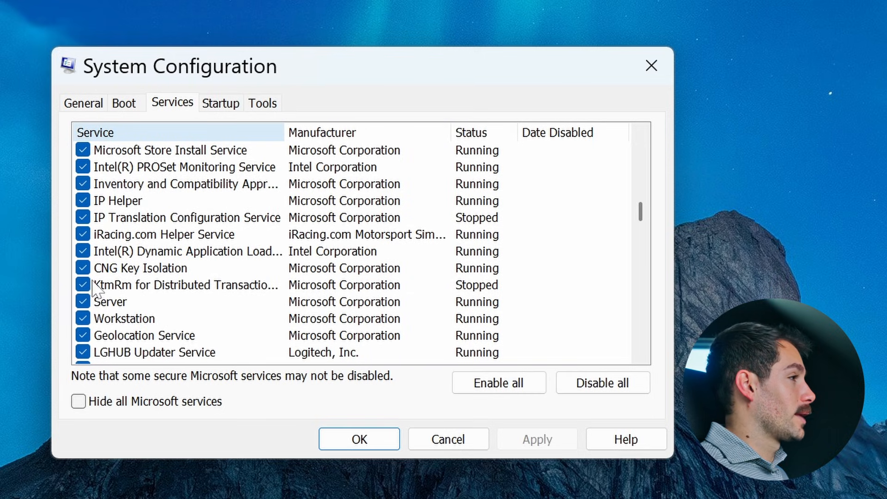
scroll(163, 270, down, 2)
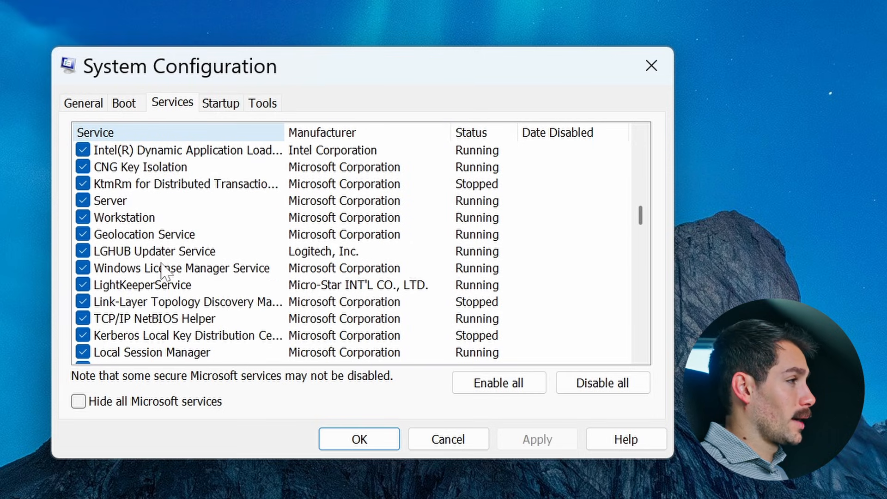
scroll(163, 271, down, 4)
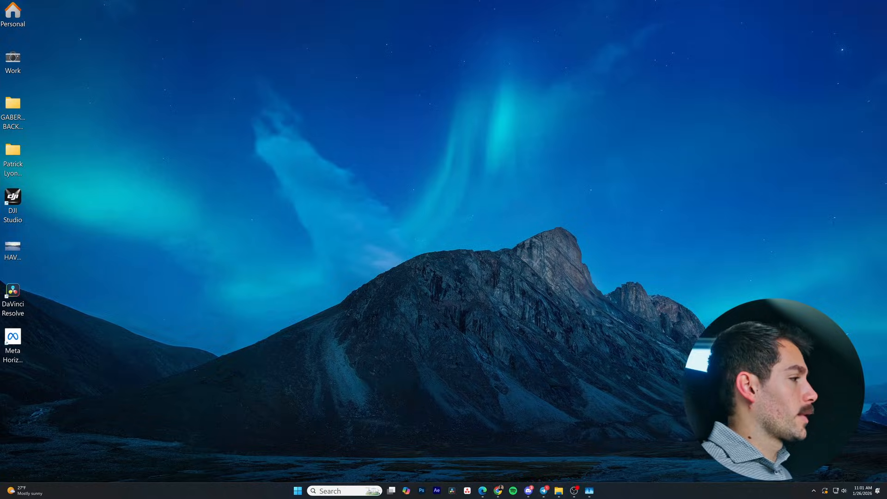
- Switch to Task Manager and check the CPU graph in the performance overview
click(589, 491)
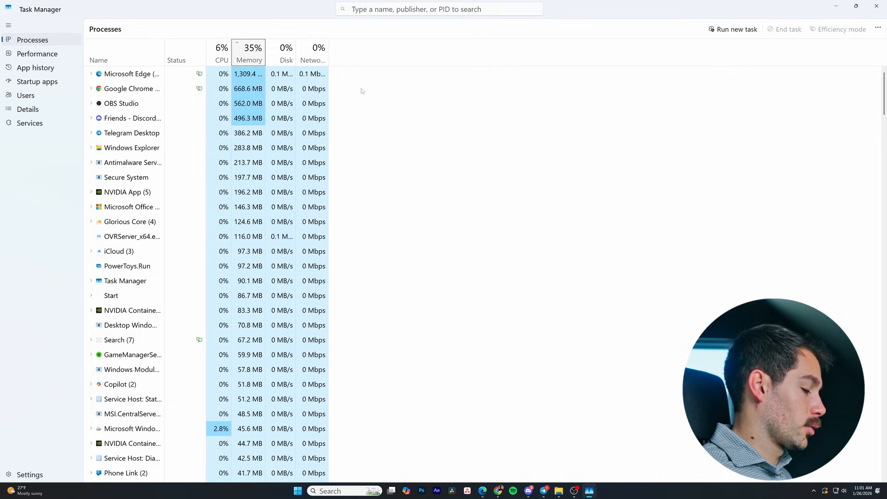
click(37, 54)
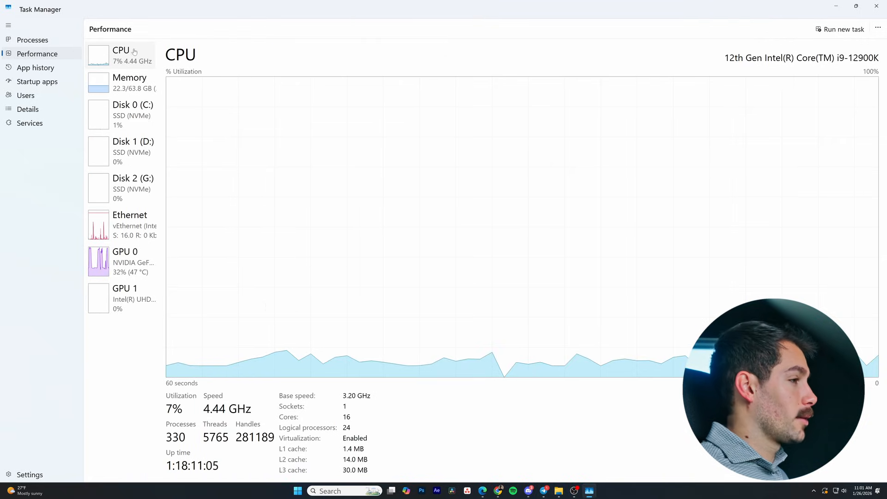